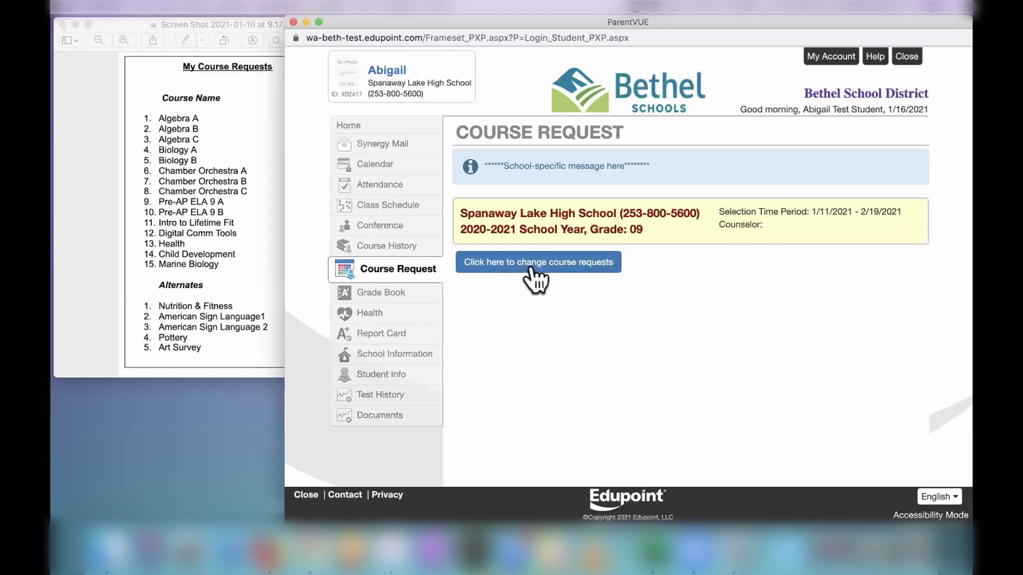
Open the course requests for changes and filter the course titles by "algebr".
left_click(536, 280)
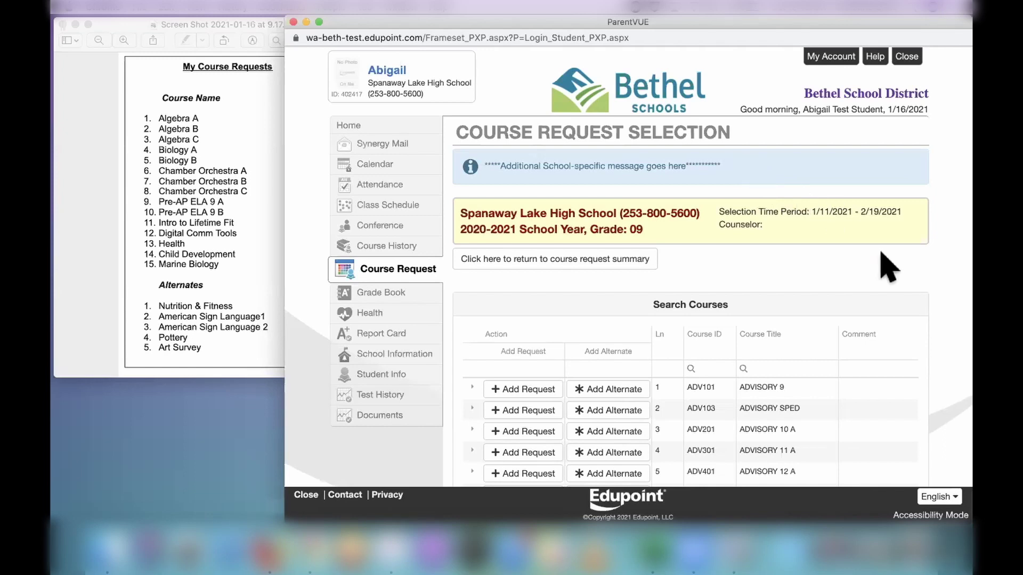
scroll(887, 266, "down", 6)
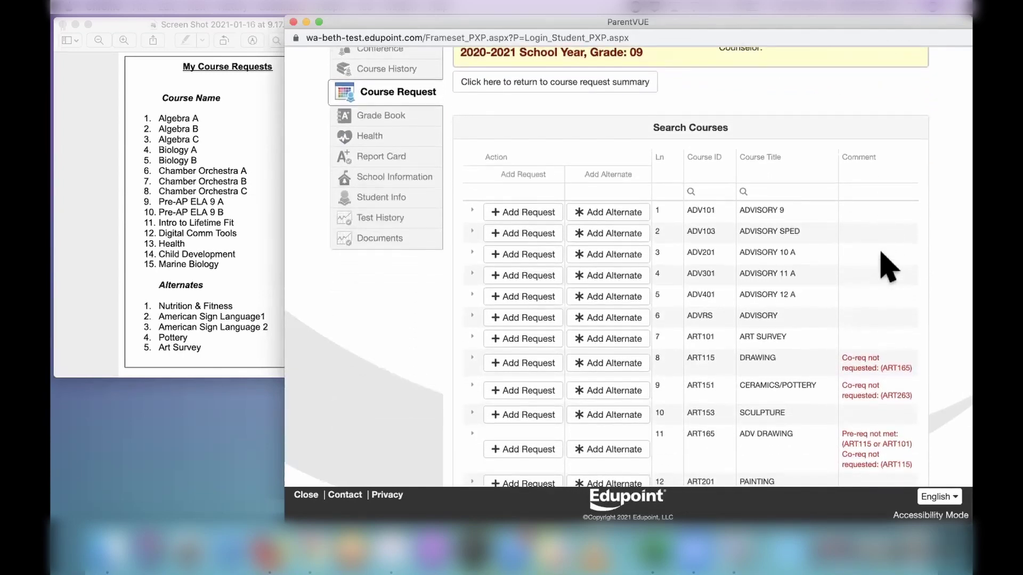
left_click(781, 192)
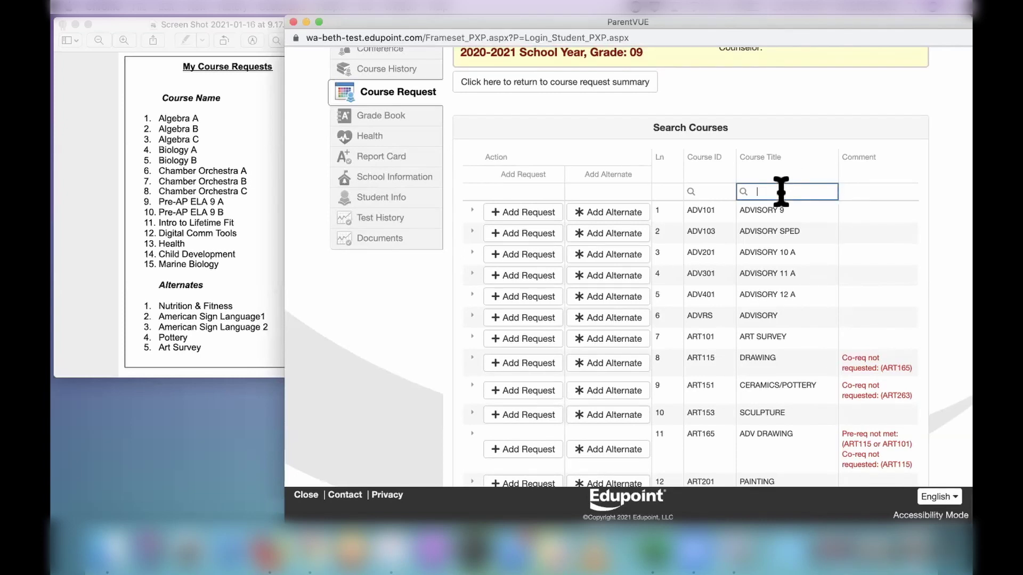
type("algeb")
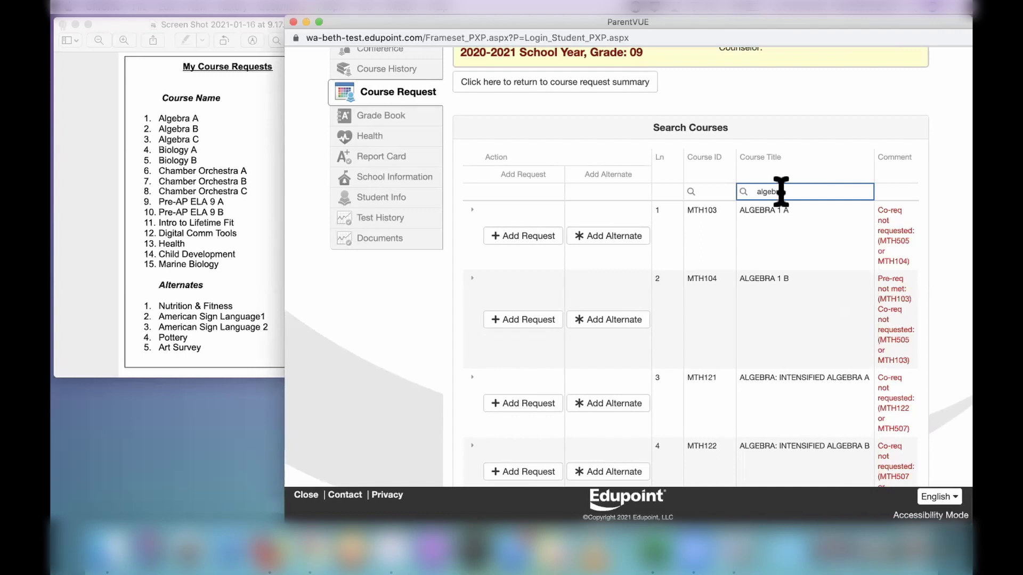
Add Algebra 1 A (MTH103) and Algebra 1 B (MTH104) as course requests.
scroll(781, 192, "down", 3)
scroll(781, 193, "up", 2)
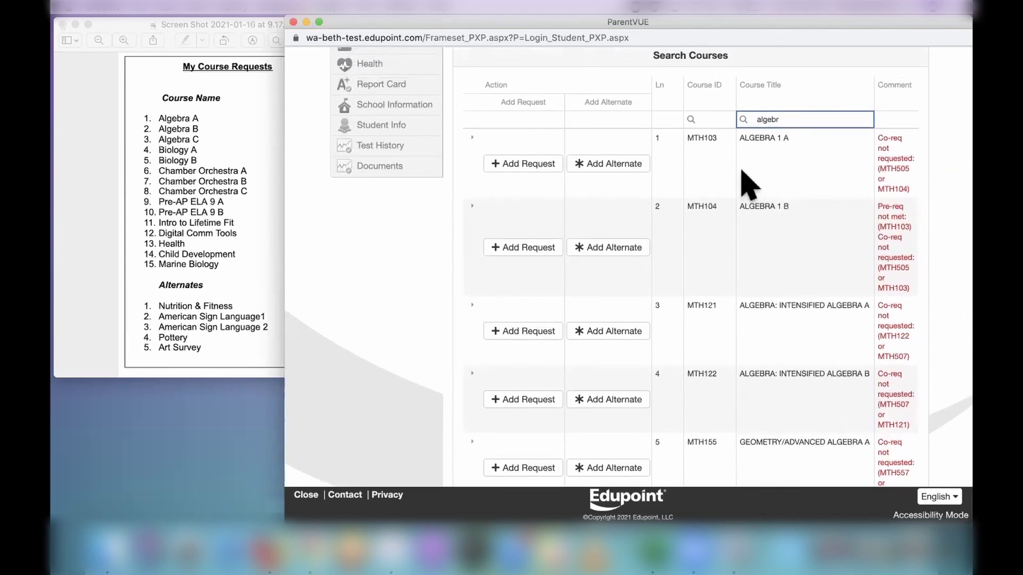
left_click(515, 165)
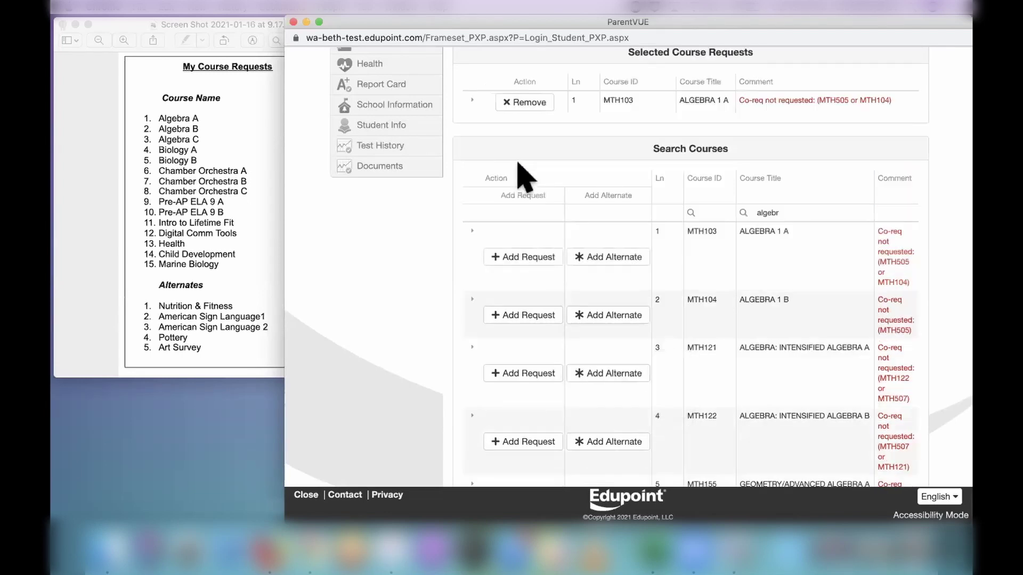
left_click(539, 319)
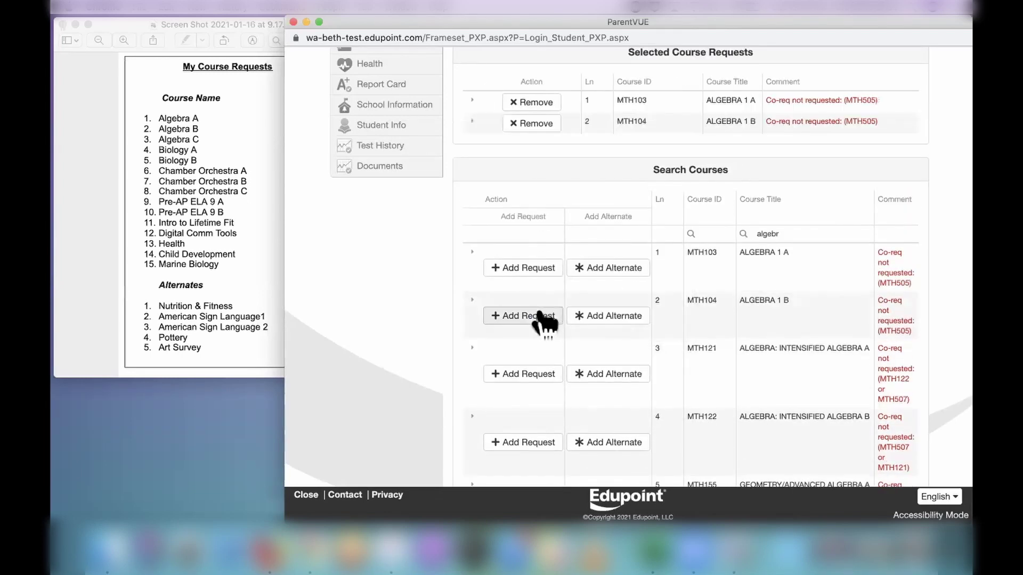
Add Algebra 1 C (MTH505) from the filtered courses as a course request.
scroll(540, 320, "down", 5)
scroll(544, 320, "down", 5)
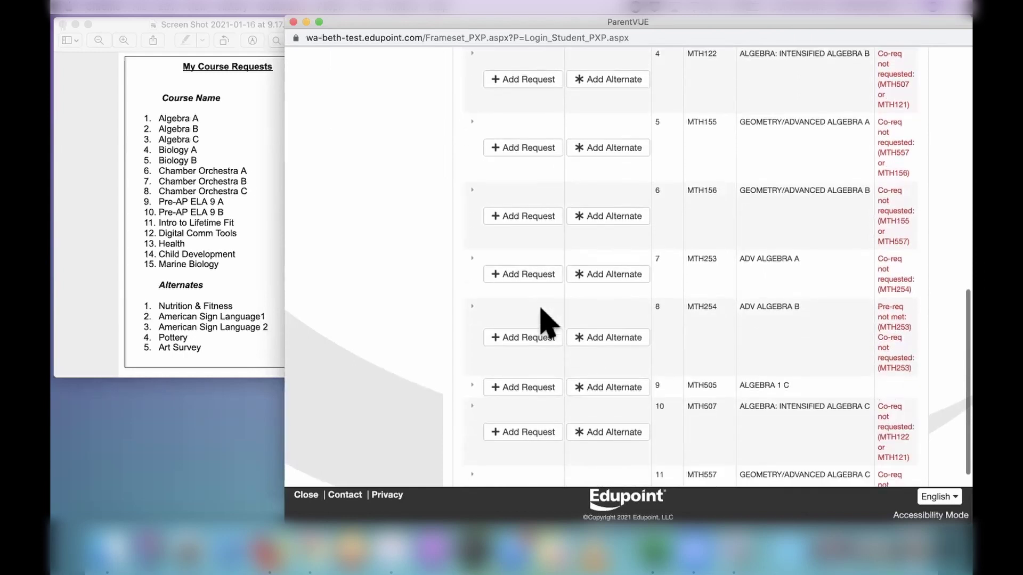
left_click(539, 378)
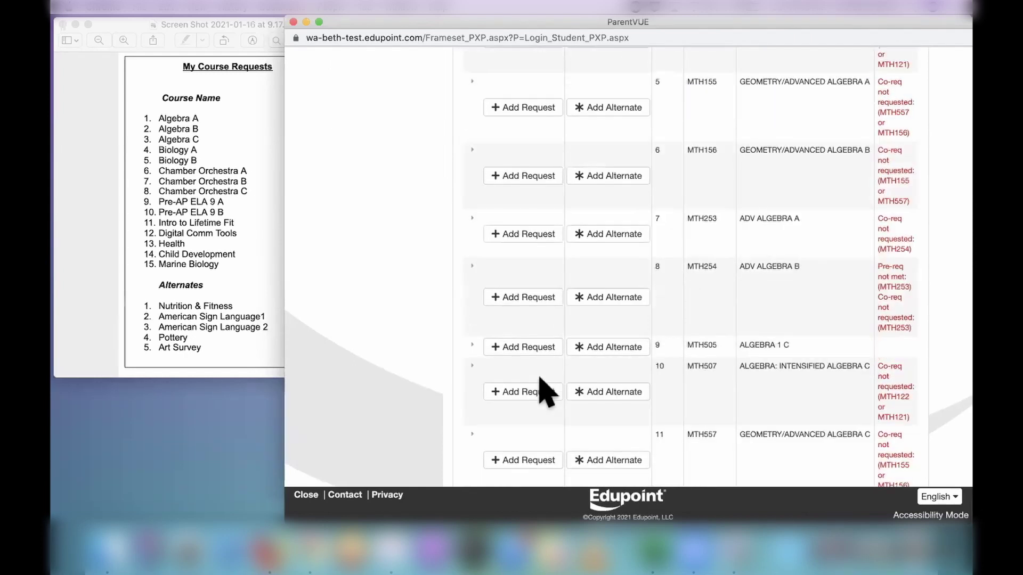
left_click(535, 347)
Remove the duplicate Algebra 1 C entry from the selected course requests.
scroll(671, 362, "up", 10)
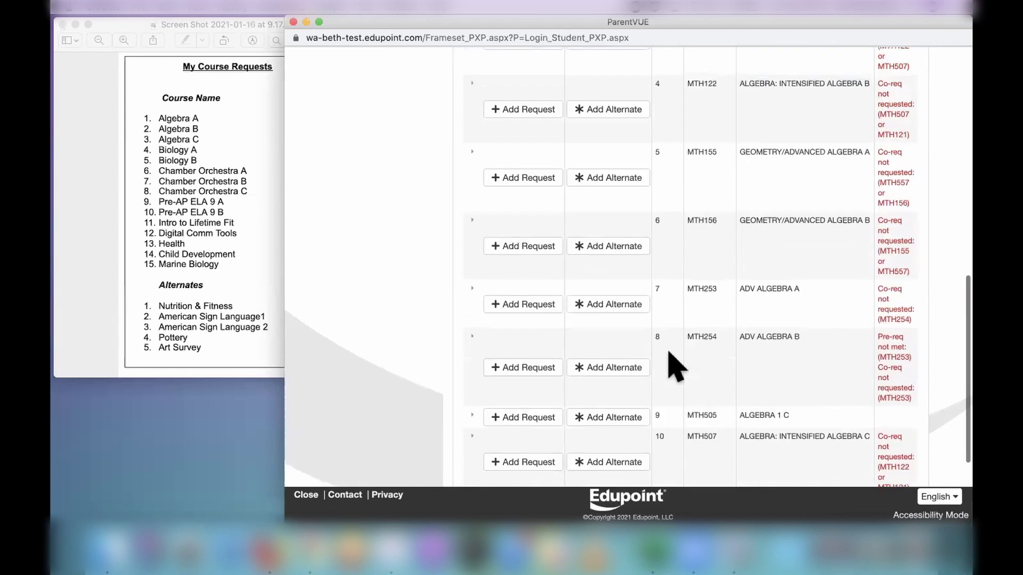
scroll(674, 366, "up", 5)
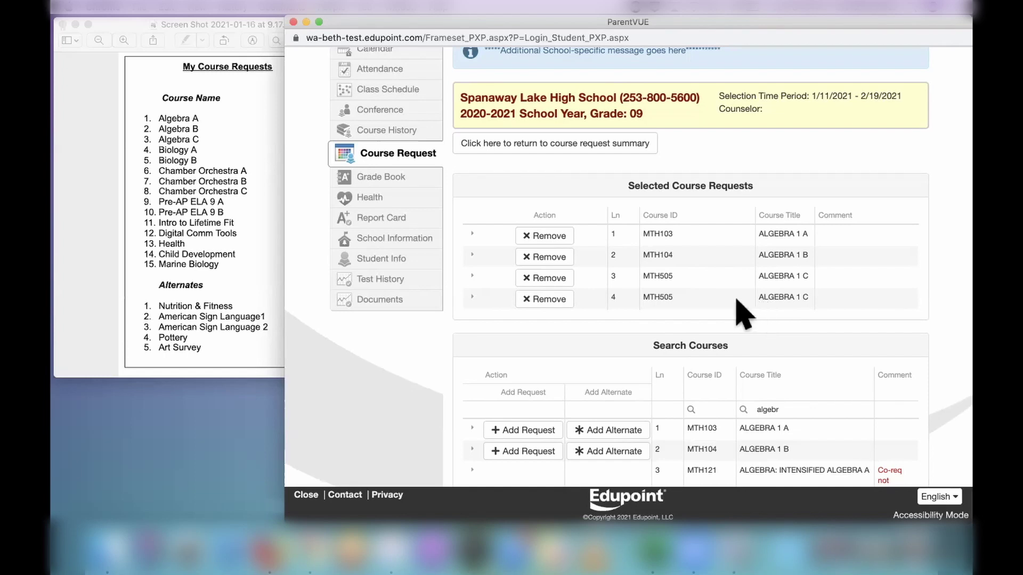
left_click(543, 301)
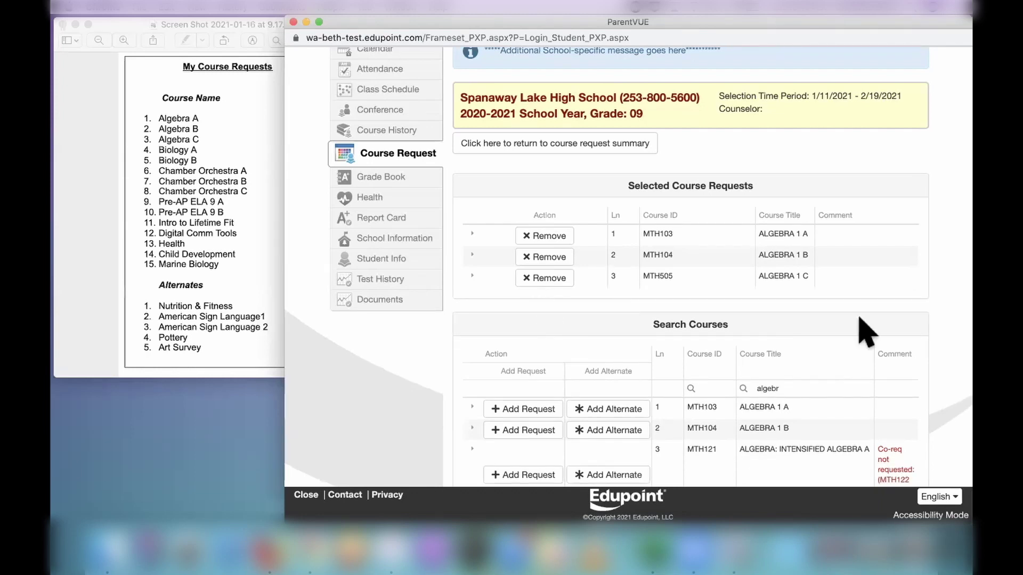
Add Nutrition & Fitness 1 (CTF401) as an alternate course request.
scroll(858, 318, "down", 4)
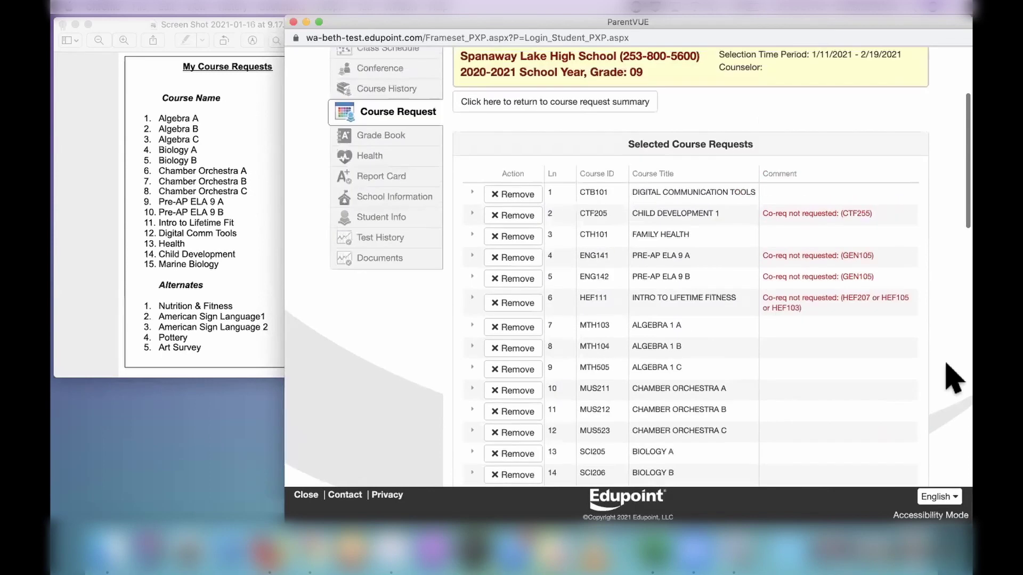
scroll(954, 315, "up", 3)
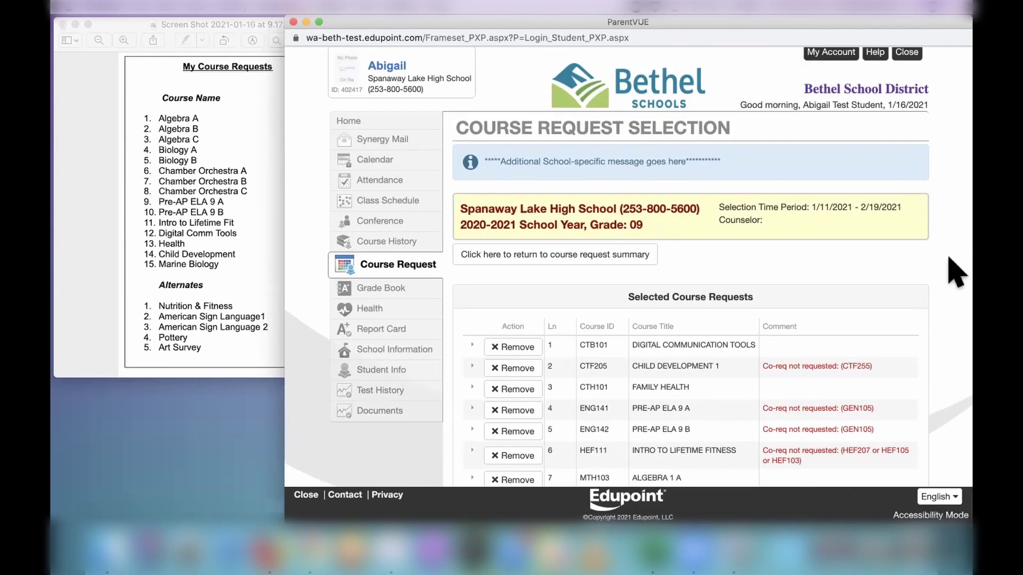
scroll(932, 290, "down", 10)
scroll(913, 309, "down", 1)
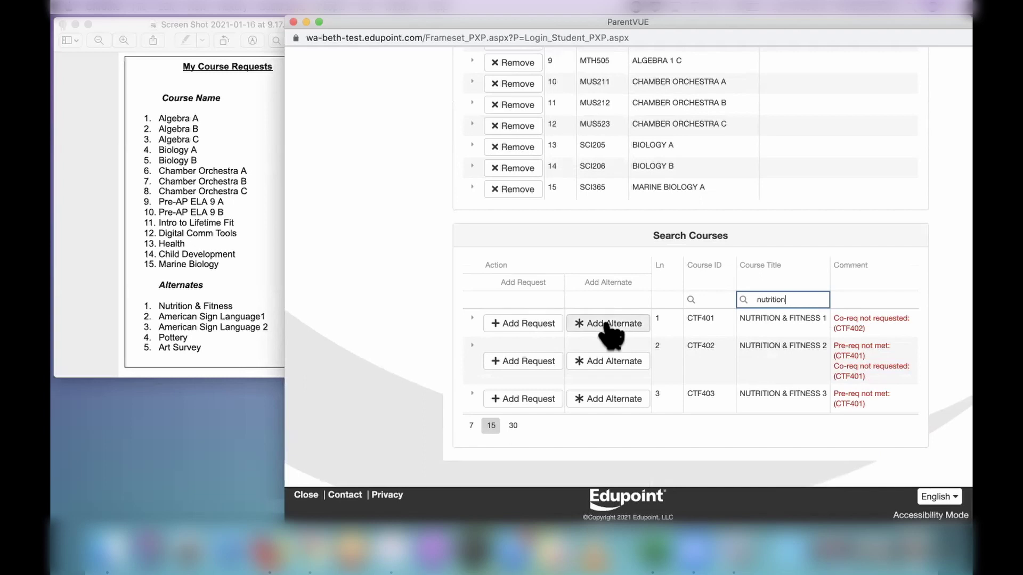
left_click(607, 324)
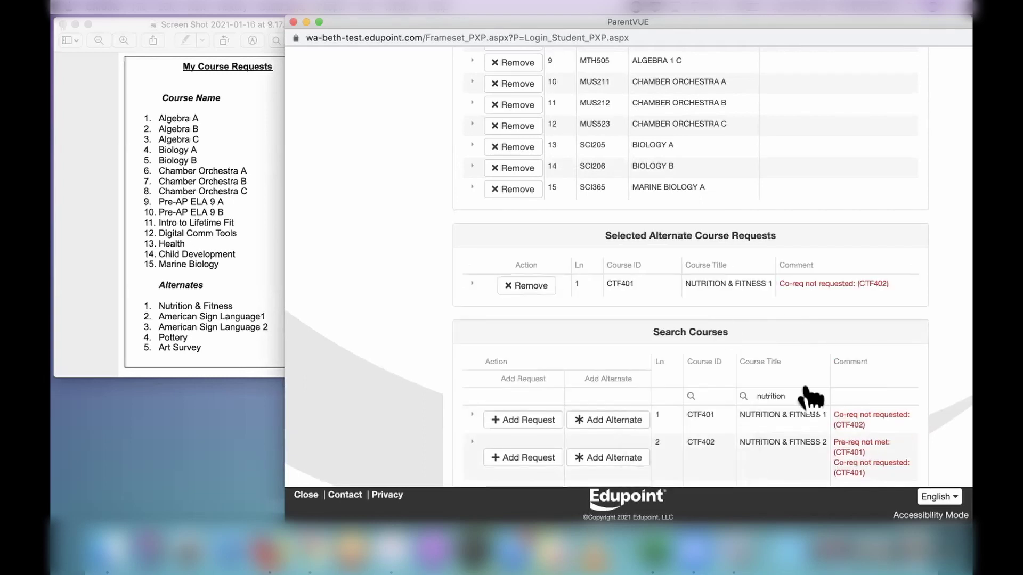
Filter the course titles by "america" and add American Sign Language 1 A and 1 B as alternates.
scroll(810, 397, "down", 3)
left_click_drag(796, 306, 753, 306)
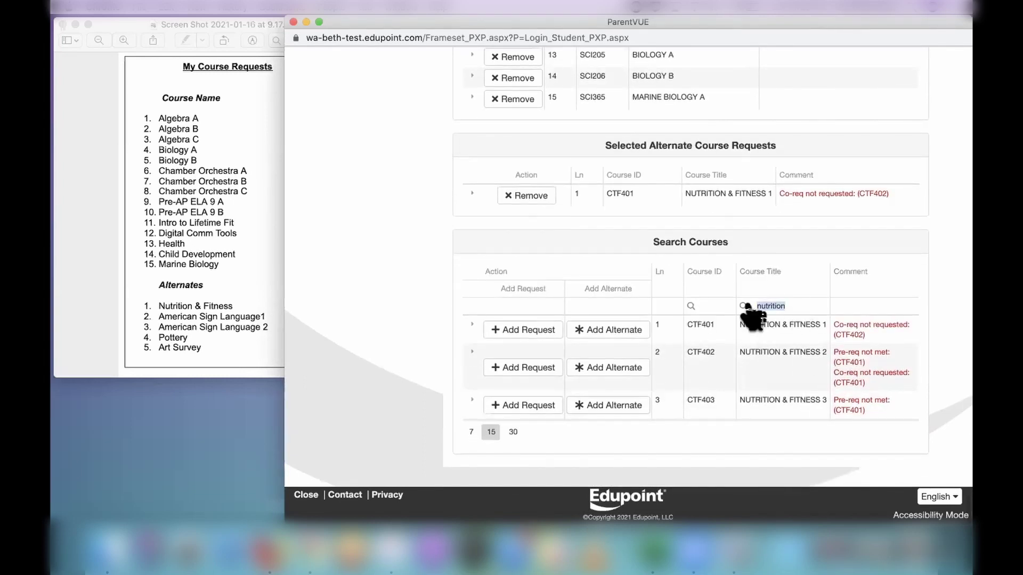
double_click(797, 302)
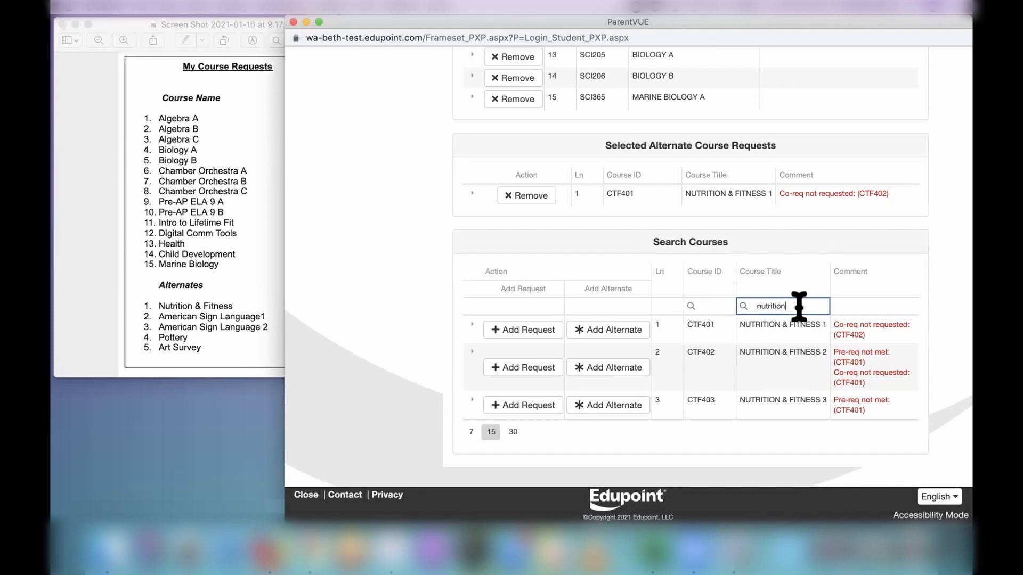
type("america")
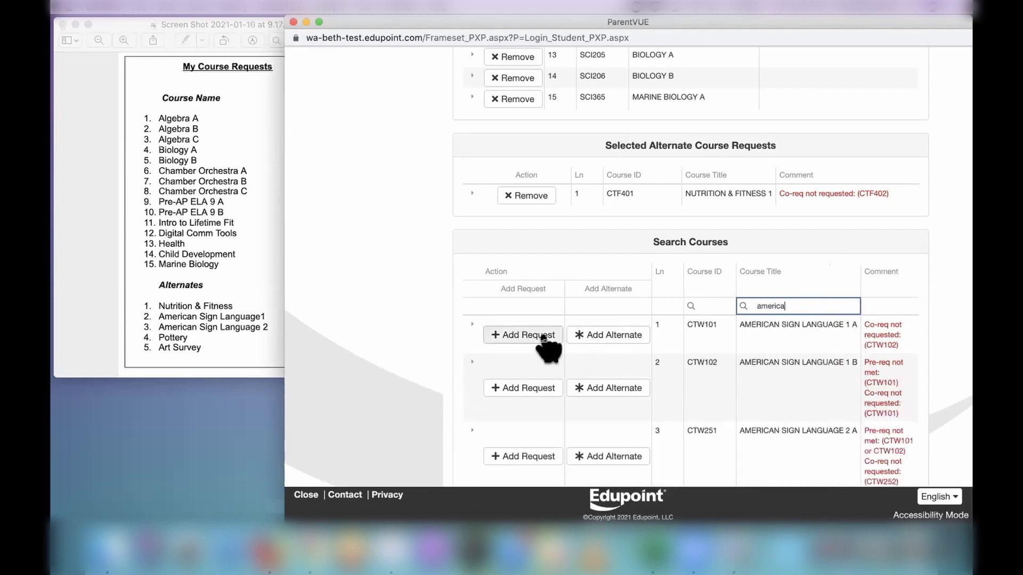
left_click(612, 336)
left_click(611, 335)
left_click(616, 411)
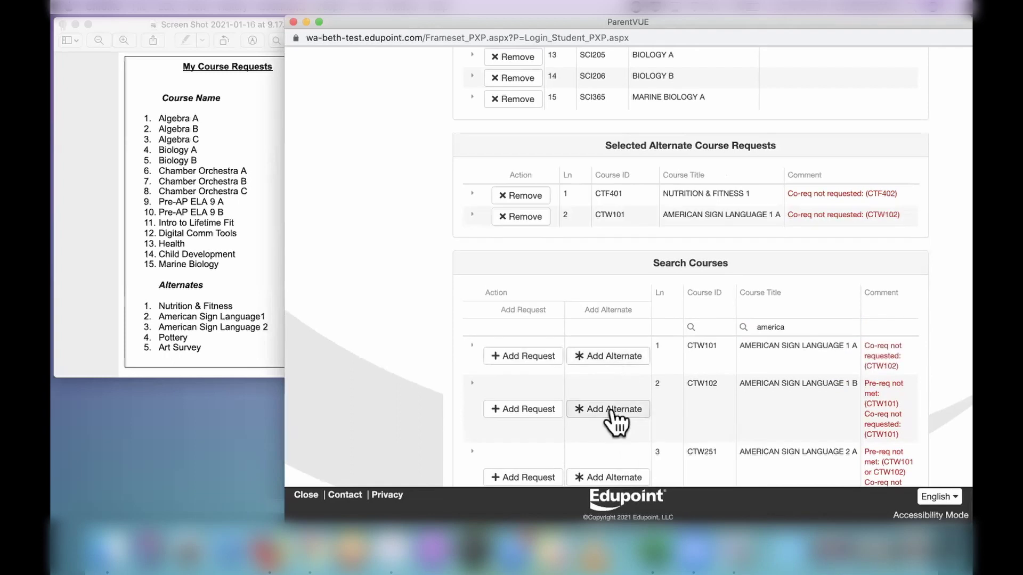
Filter the course titles by "pottery" and add Ceramics/Pottery (ART151) as an alternate.
double_click(797, 355)
type("pottery")
left_click(607, 384)
Filter the course titles by "art" and add Art Survey (ART101) as an alternate.
double_click(772, 354)
type("art")
left_click(612, 392)
Review the selected course requests and alternate requests, including their co-requisite and prerequisite comments.
scroll(924, 366, "up", 10)
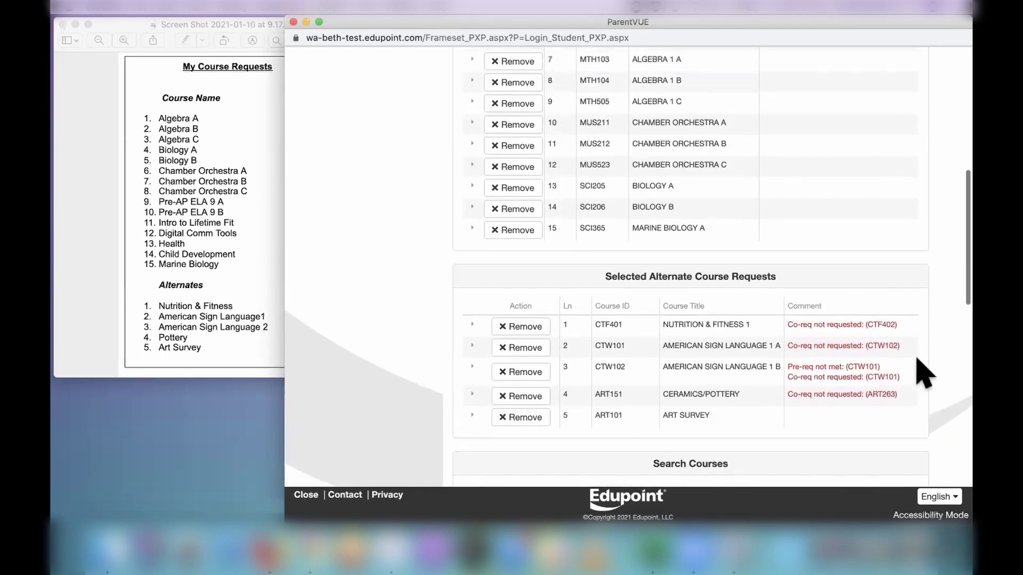
scroll(952, 380, "up", 5)
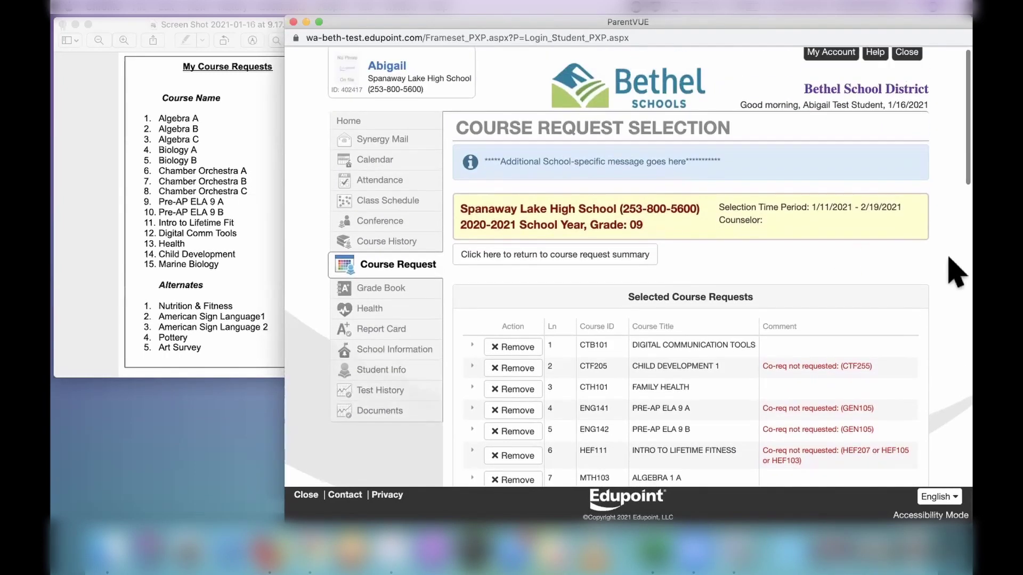
scroll(921, 367, "down", 10)
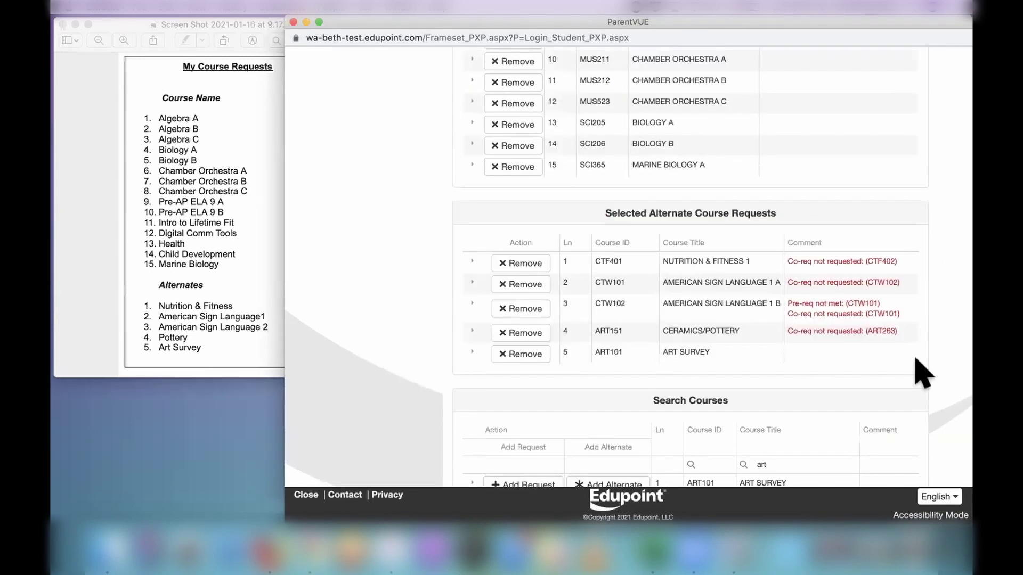
scroll(924, 373, "up", 3)
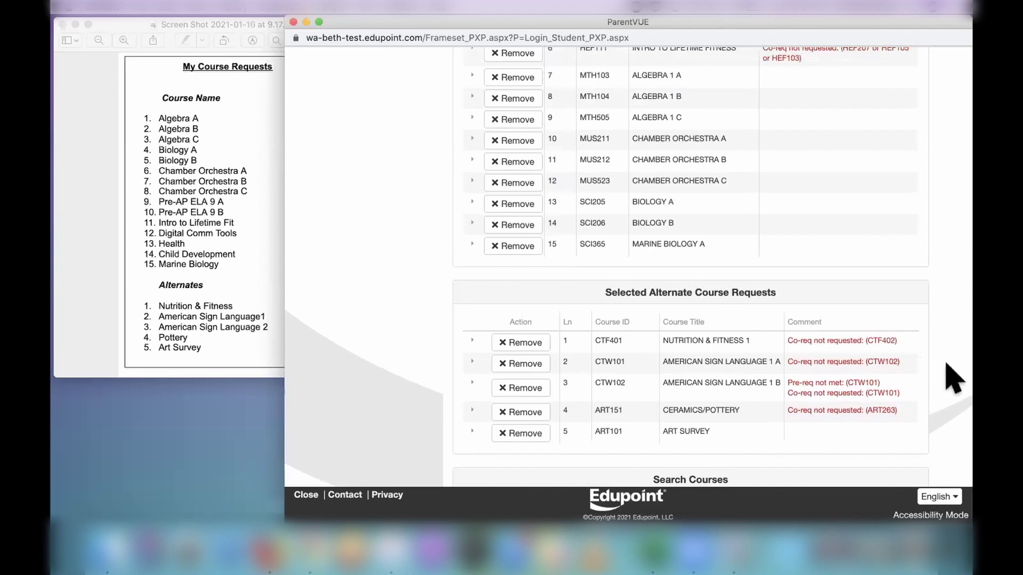
scroll(952, 379, "up", 3)
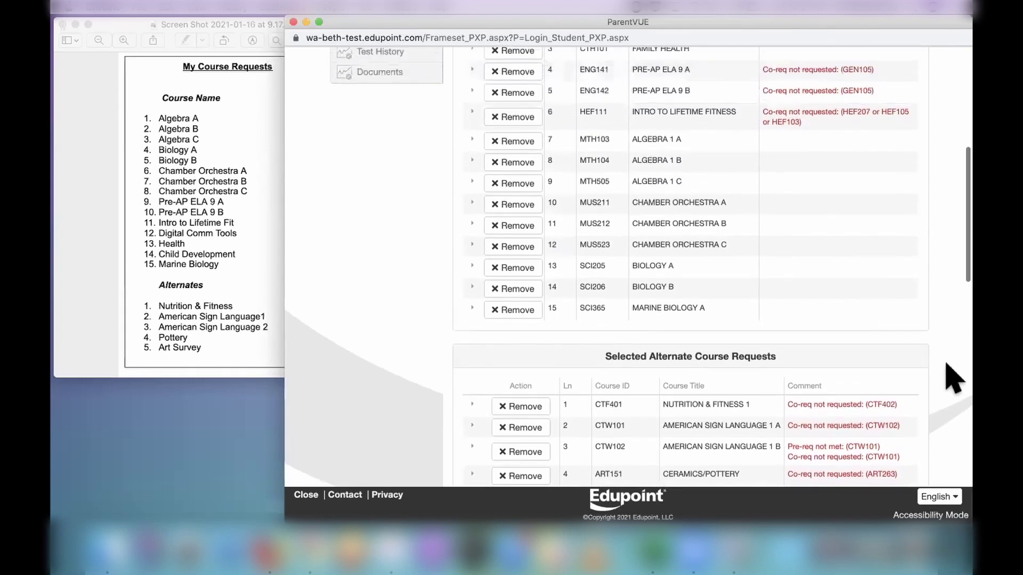
scroll(952, 380, "up", 4)
scroll(953, 379, "up", 3)
scroll(952, 379, "up", 2)
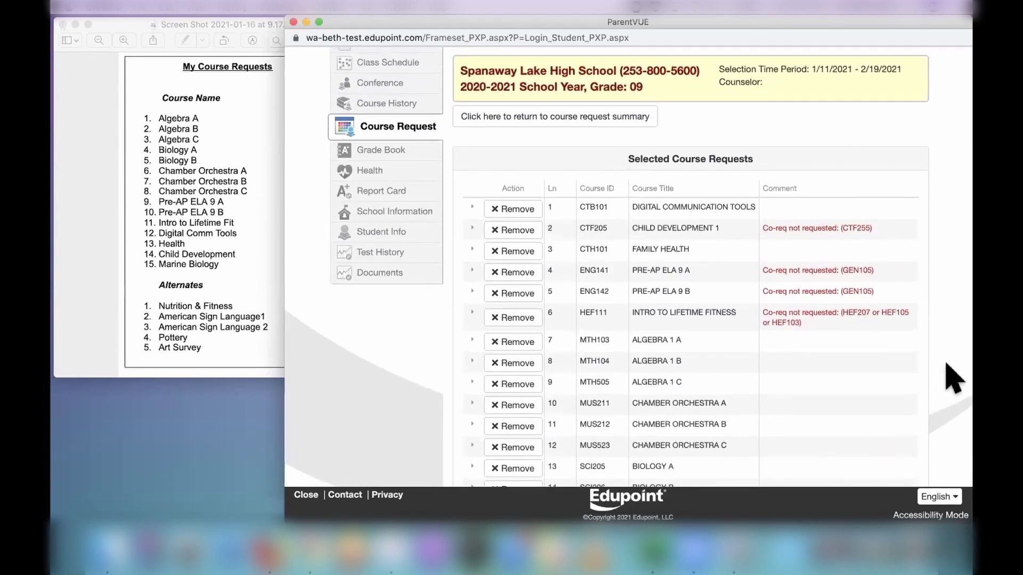
scroll(952, 379, "up", 5)
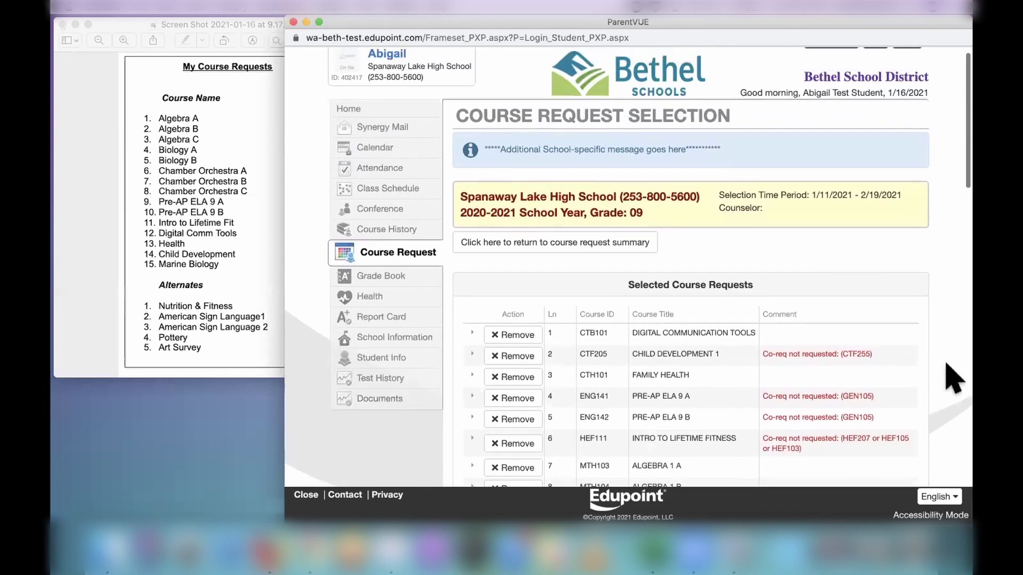
scroll(952, 379, "up", 1)
Highlight the end date of the selection time period, clear the highlight, and look over the selected course requests.
left_click_drag(902, 209, 858, 211)
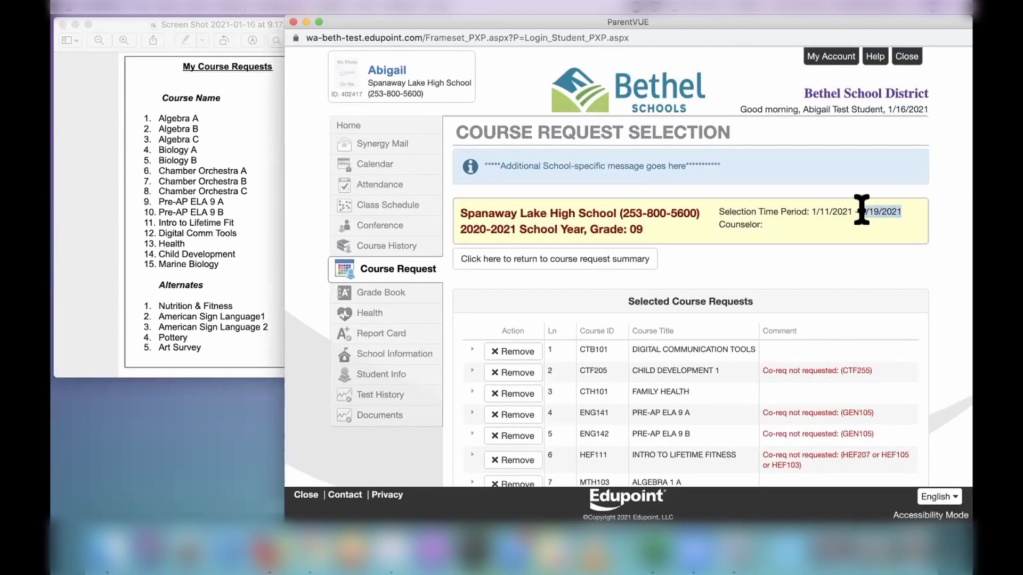
left_click(839, 242)
scroll(953, 271, "down", 4)
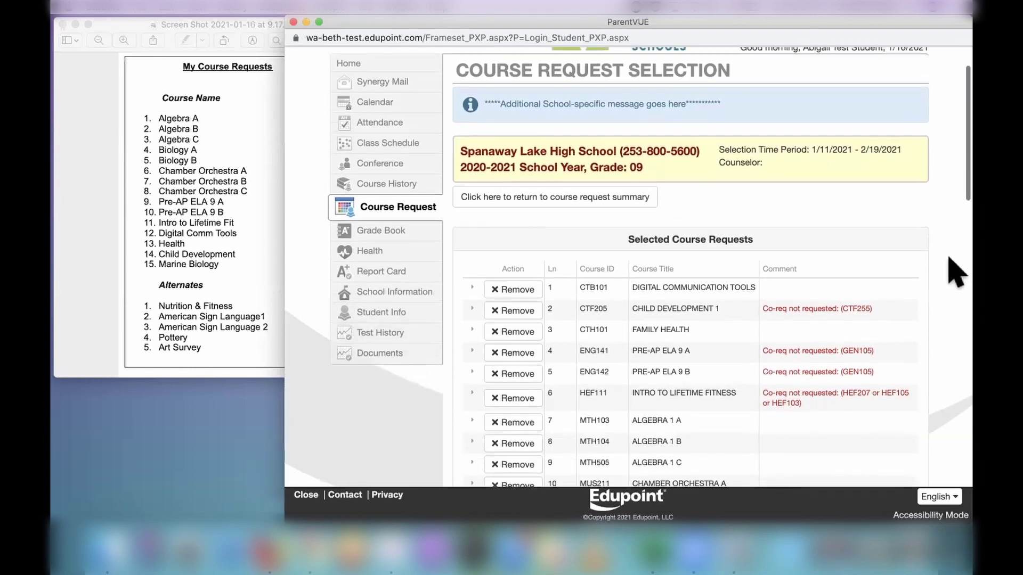
scroll(954, 271, "up", 4)
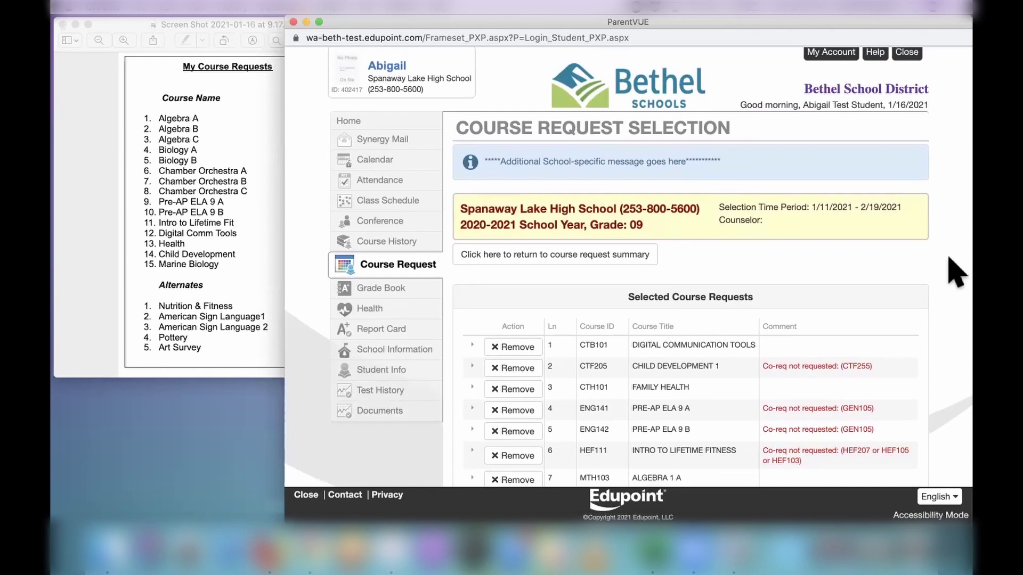